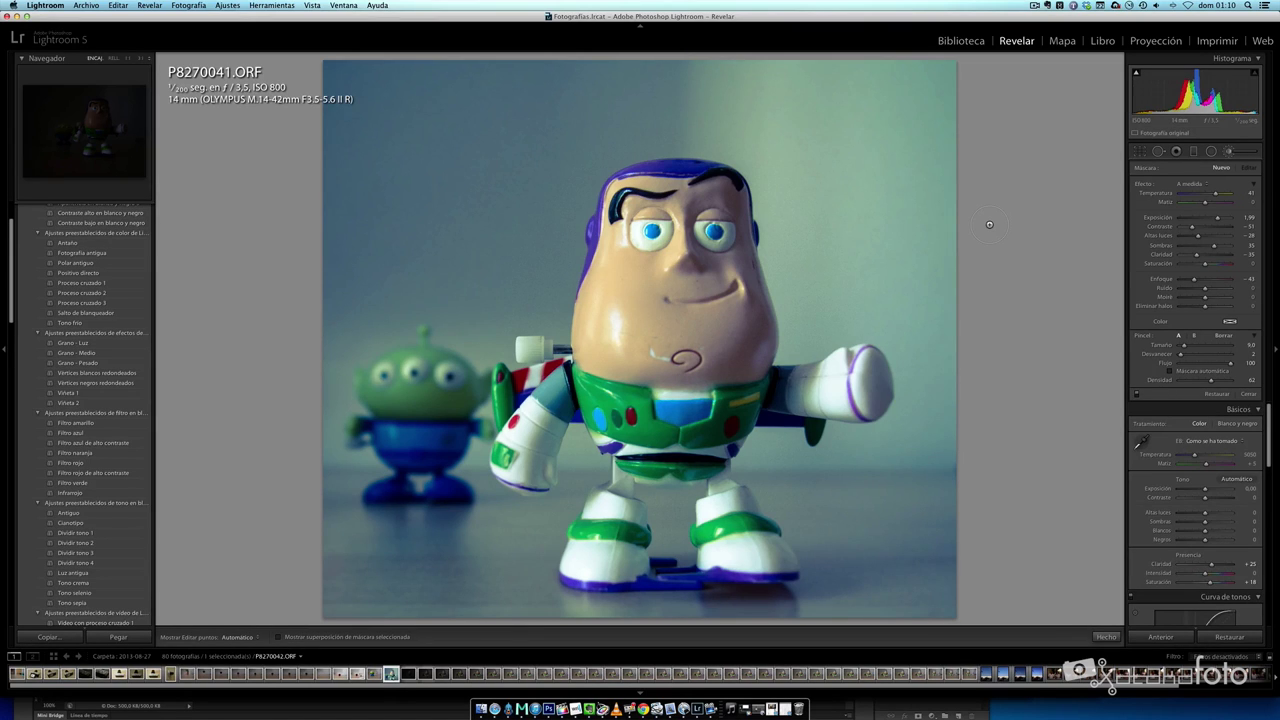
Reopen the adjustment brush settings and reset all effect values to zero
click(1230, 152)
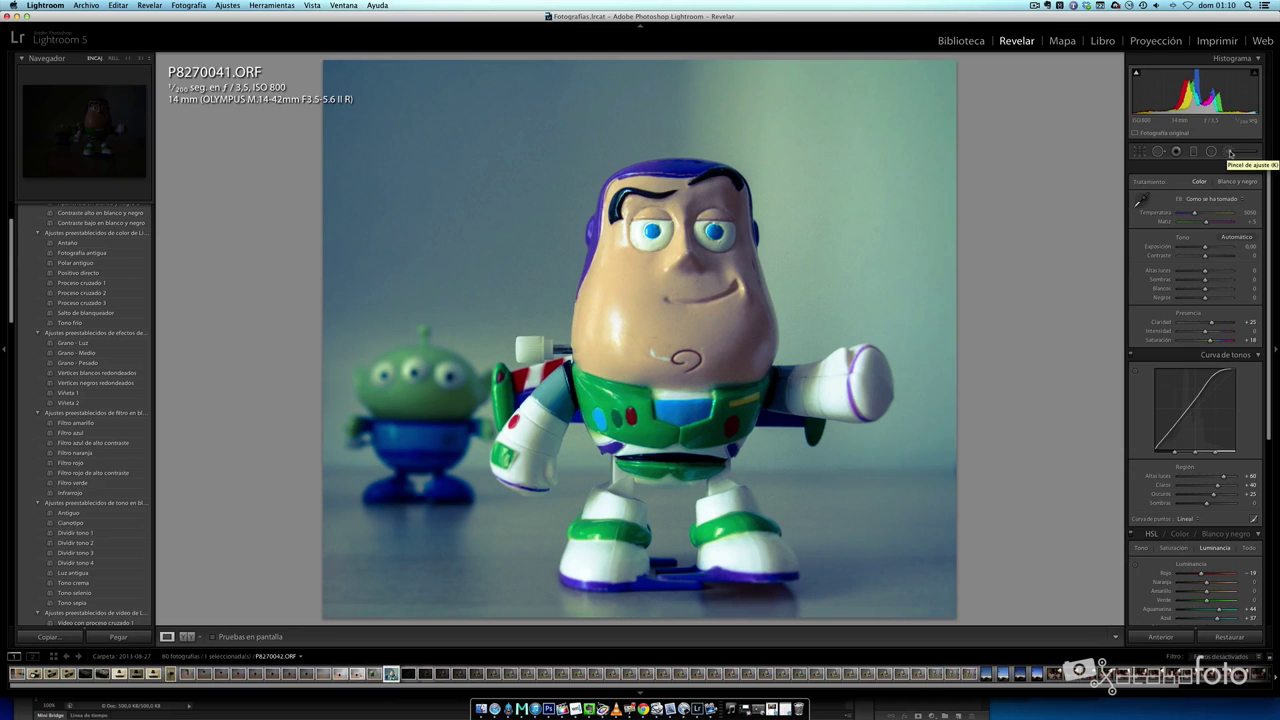
click(1230, 152)
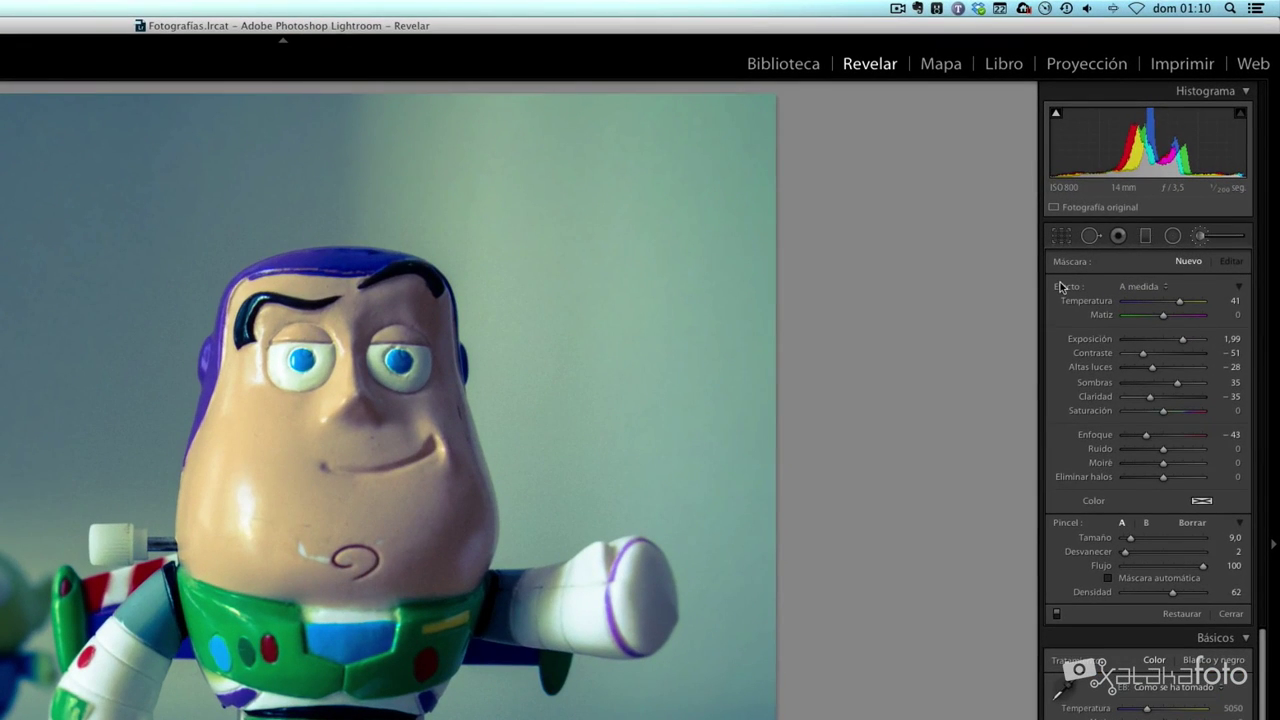
double_click(1061, 287)
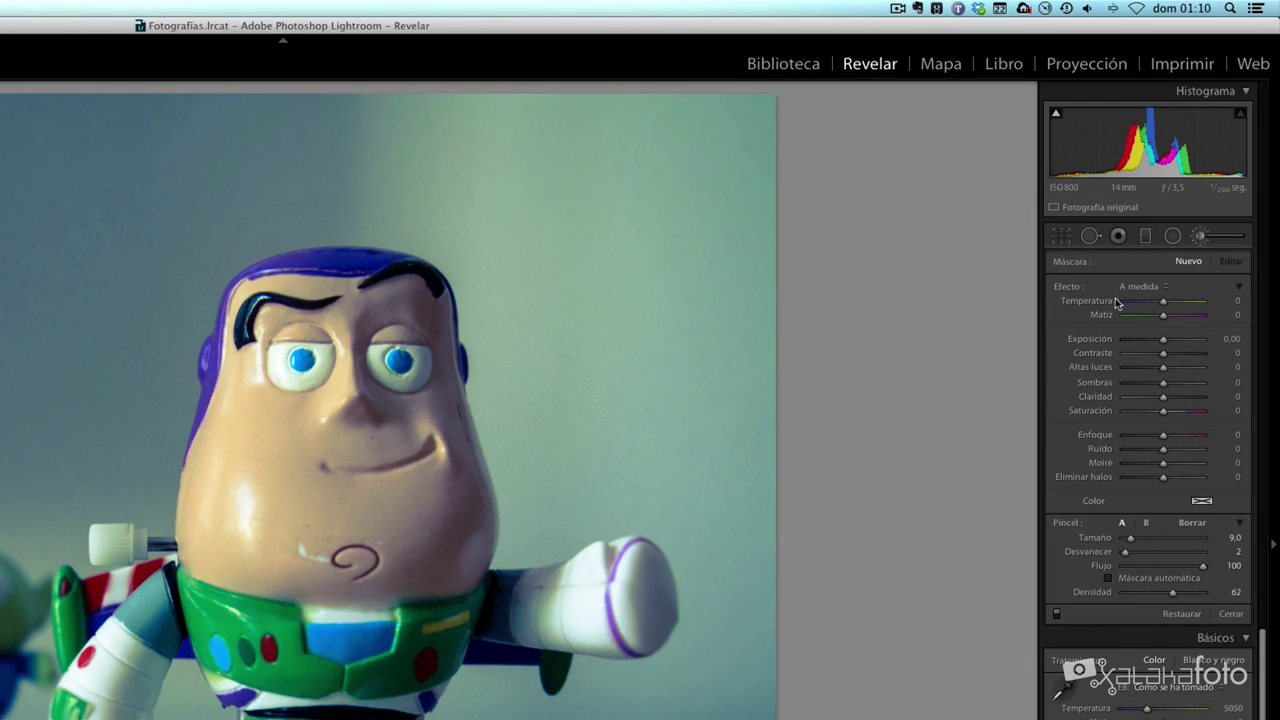
Set the brush to Temperature 32, Exposure 2.03, Highlights −65, Saturation −22, with lower Clarity
drag(1164, 302, 1177, 303)
mouse_move(1163, 342)
mouse_down()
mouse_move(1184, 343)
mouse_move(1131, 357)
mouse_up()
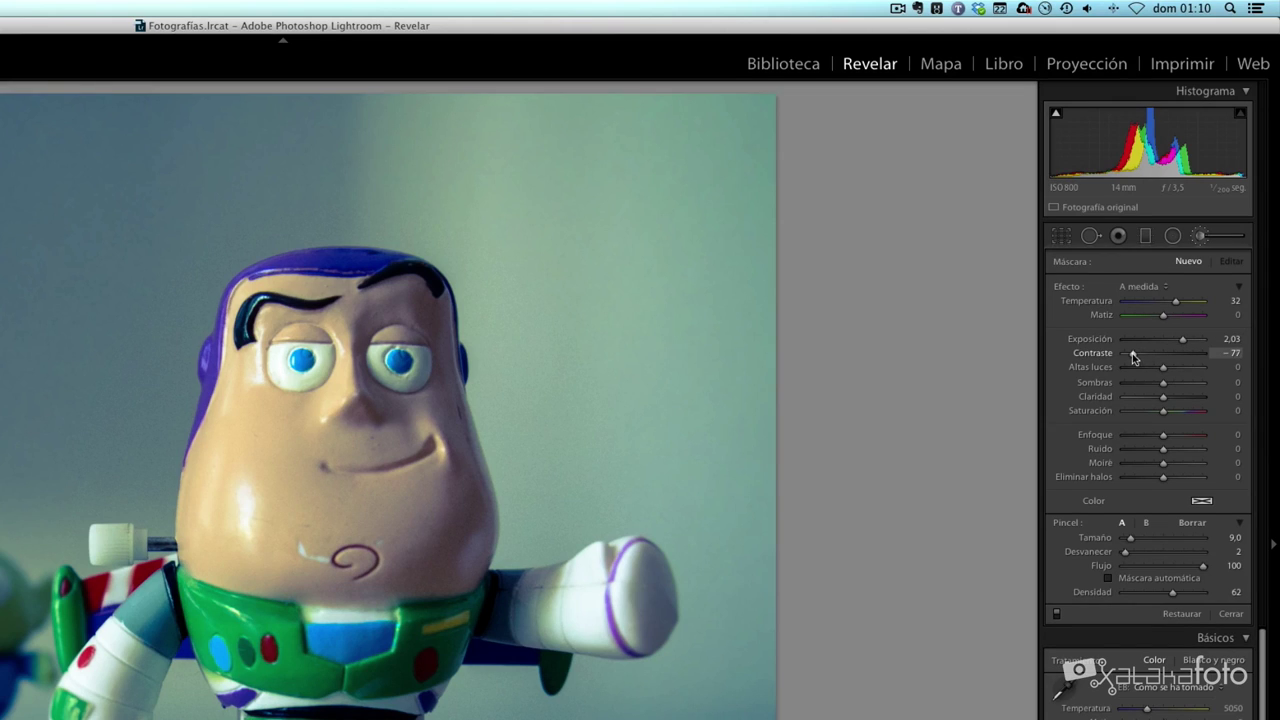
mouse_move(1161, 367)
mouse_down()
mouse_move(1138, 368)
mouse_move(1176, 384)
mouse_up()
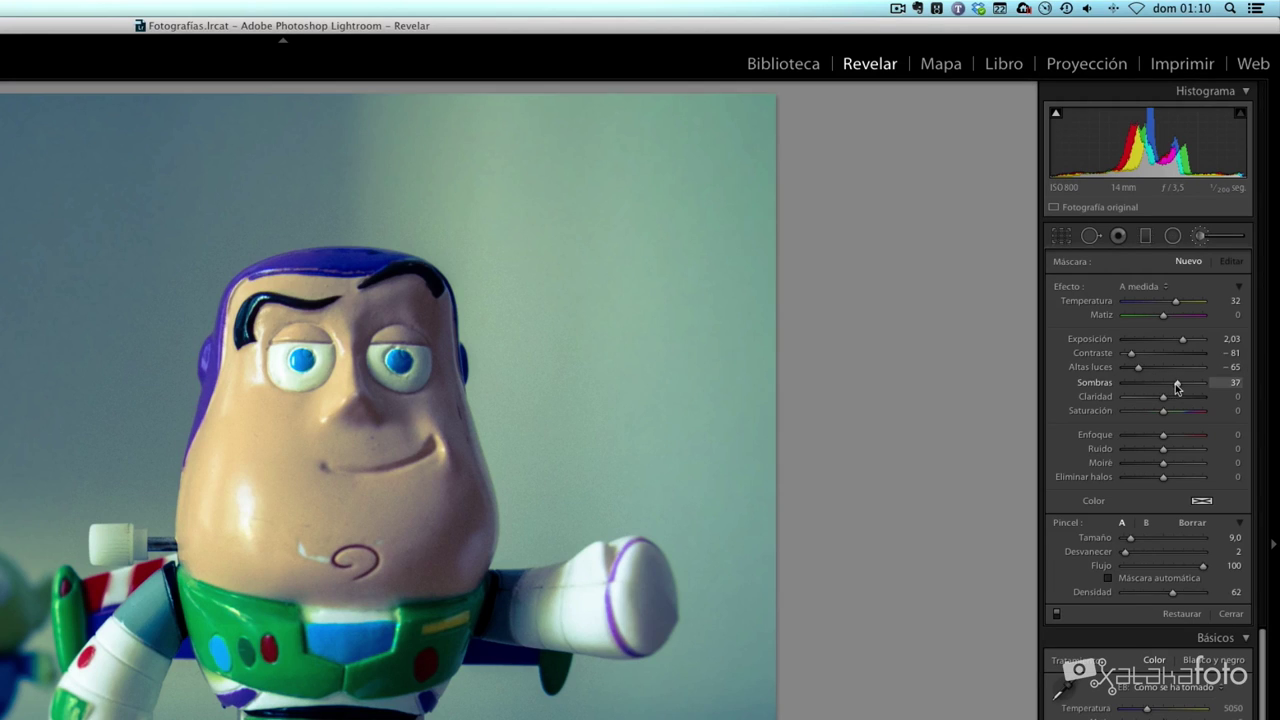
mouse_move(1163, 411)
mouse_down()
mouse_move(1140, 412)
mouse_move(1162, 413)
mouse_up()
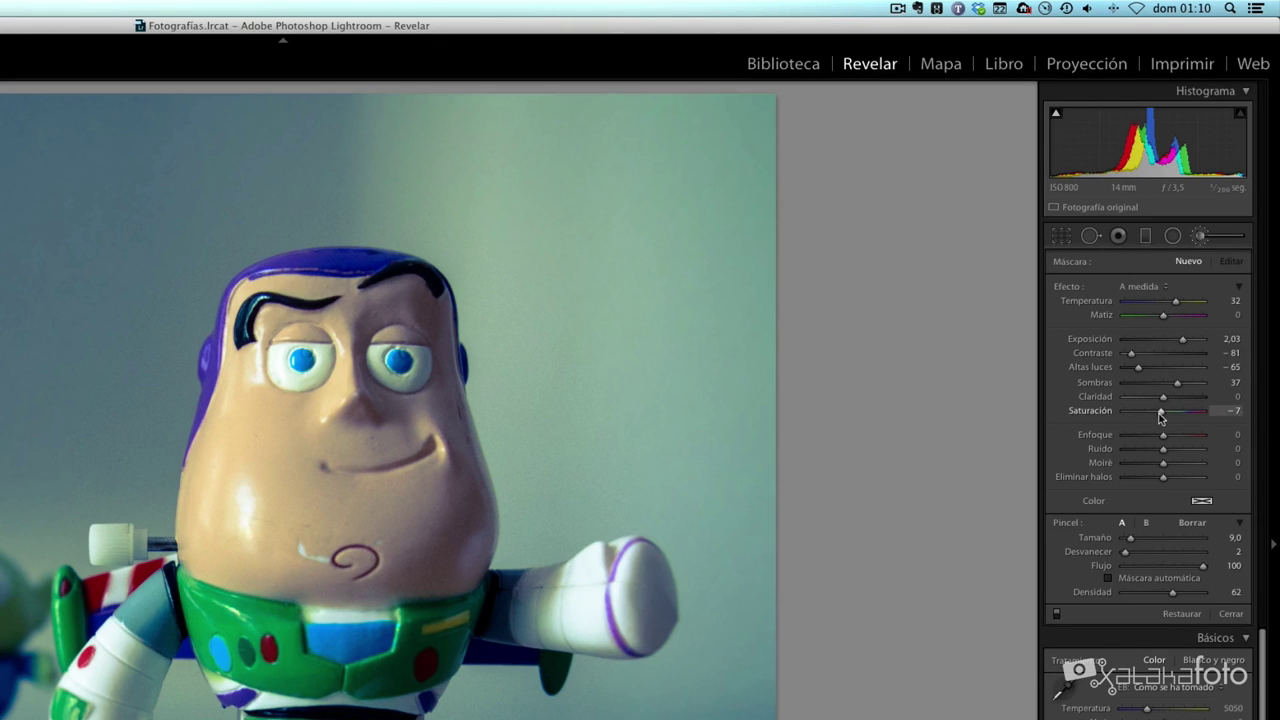
mouse_move(1163, 413)
mouse_down()
mouse_move(1143, 398)
mouse_move(1134, 438)
mouse_up()
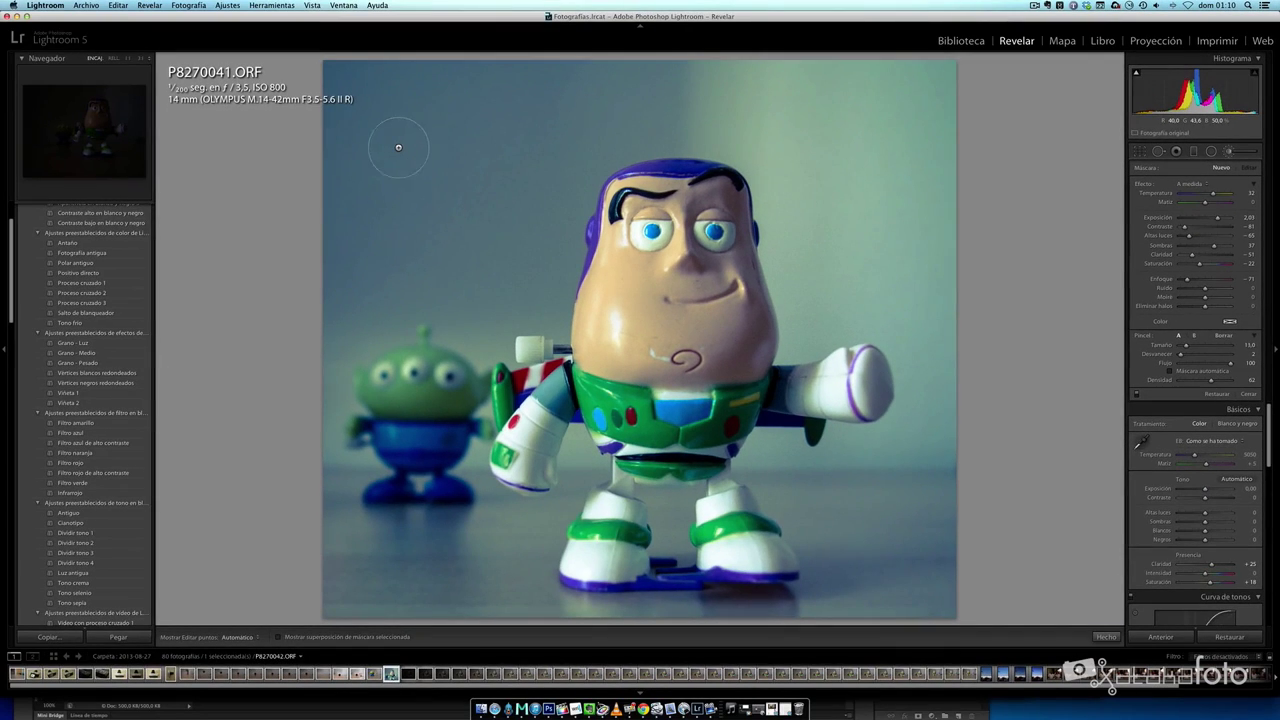
scroll(398, 147, up, 2)
Enlarge the brush and soften its Feather to 50
scroll(398, 147, up, 2)
scroll(398, 147, up, 2)
scroll(398, 147, up, 2)
scroll(398, 147, up, 1)
scroll(395, 135, up, 1)
scroll(385, 115, up, 1)
scroll(375, 100, up, 1)
scroll(360, 89, up, 1)
drag(1187, 357, 1205, 357)
Paint a warm glow in the top-left corner, then shrink the brush to 44 for a new mask
click(350, 79)
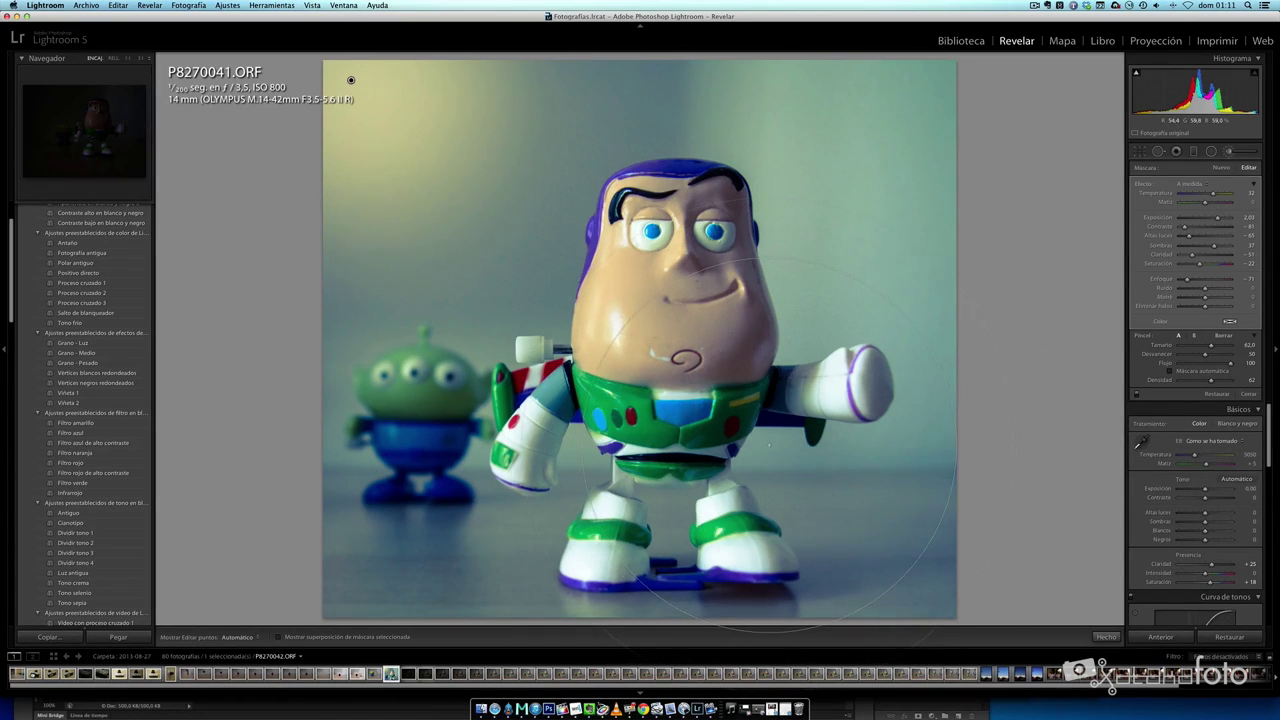
scroll(768, 440, down, 4)
scroll(766, 440, down, 2)
scroll(819, 514, down, 4)
click(1221, 168)
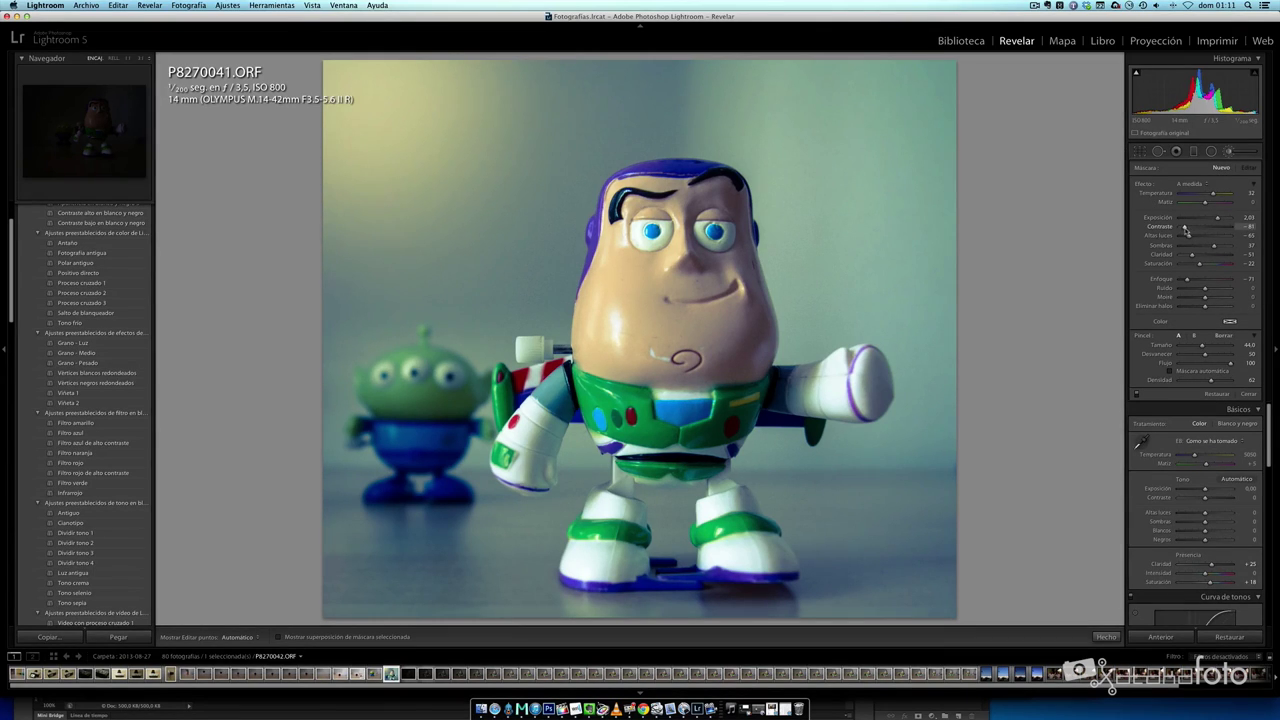
Tweak contrast and highlights, set Saturation −36 and Feather 26, and paint a yellow glow lower right
drag(1189, 228, 1192, 238)
drag(1198, 263, 1216, 219)
drag(1206, 356, 1192, 357)
click(913, 560)
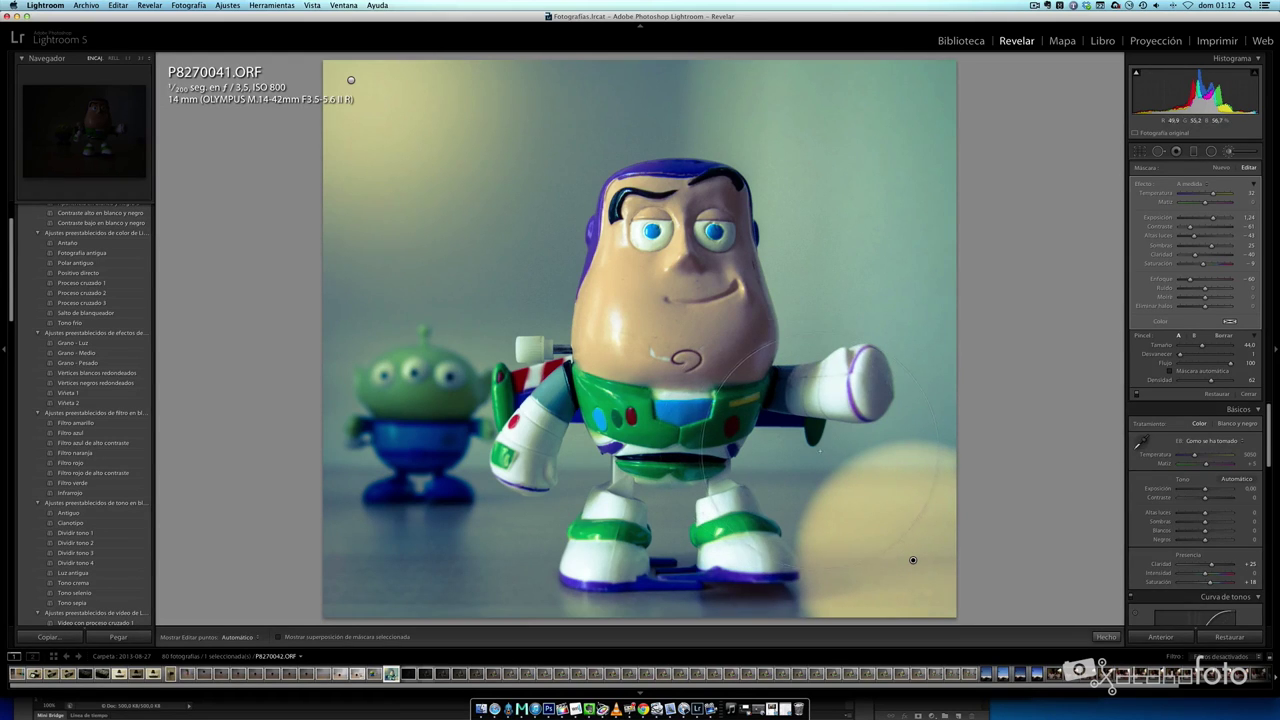
Paint a smaller size-25 light circle beside Buzz's leg, then start a new mask for a tint colour
click(1218, 168)
scroll(790, 420, down, 3)
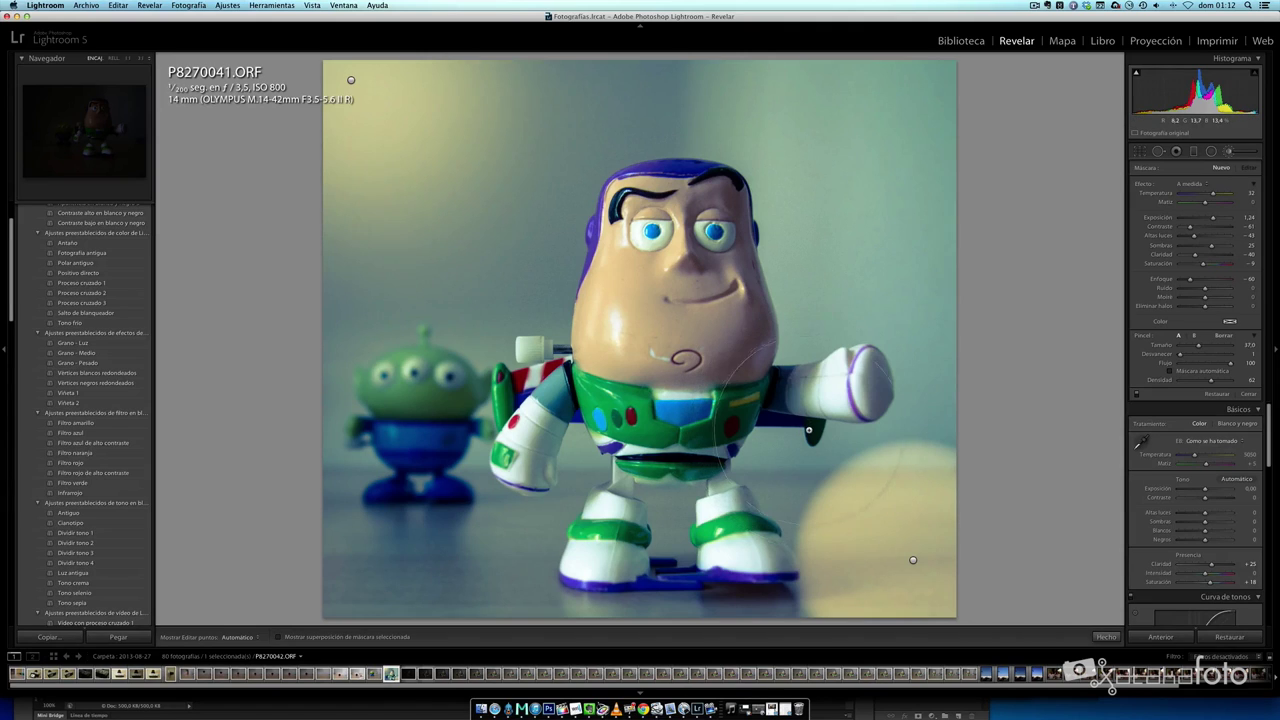
scroll(808, 440, down, 4)
click(802, 462)
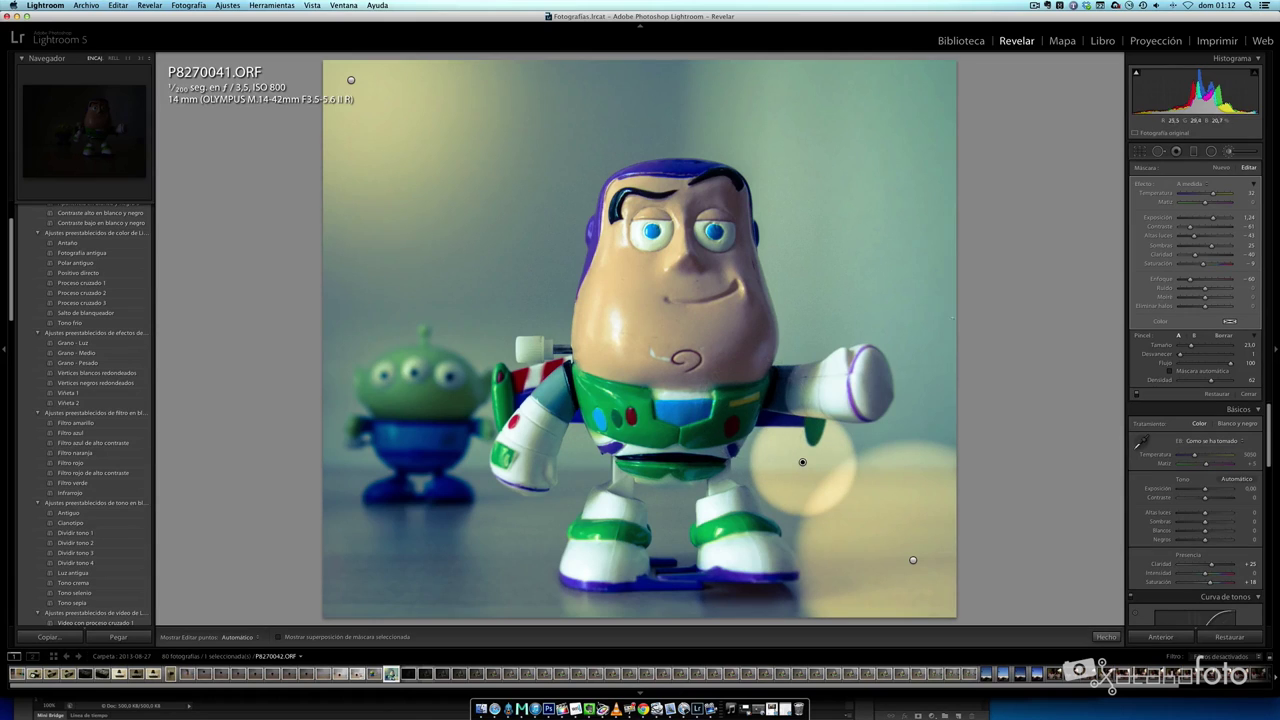
click(1221, 167)
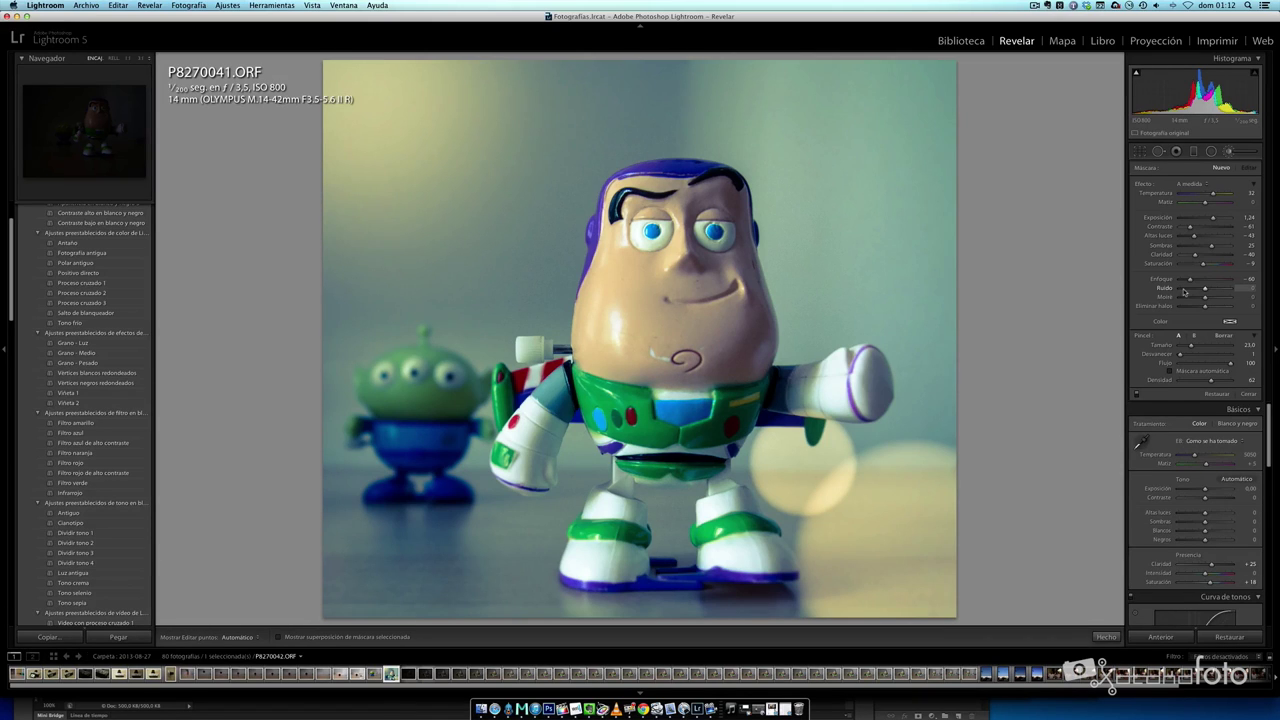
click(1230, 322)
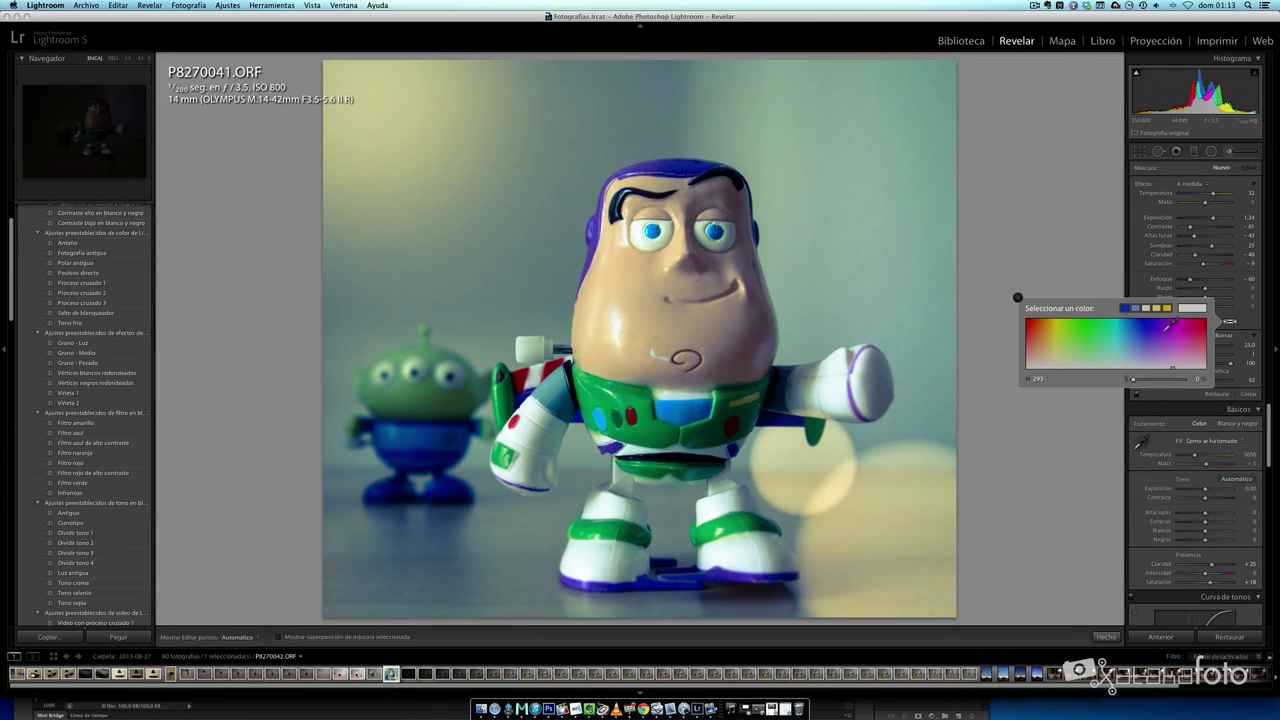
Tint the brush pink-purple, shrink it to size 8, and paint a small circle below the glow
click(1174, 326)
click(1018, 298)
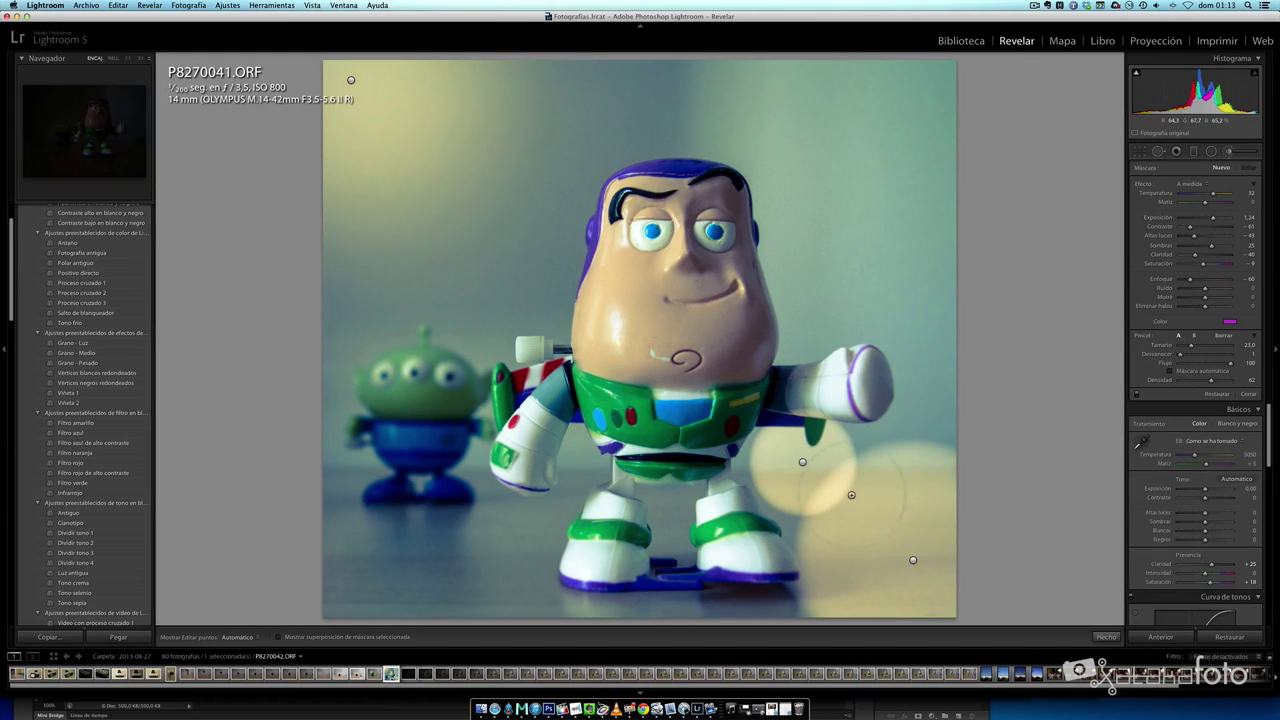
scroll(845, 495, down, 5)
scroll(841, 498, down, 1)
scroll(841, 498, down, 1)
click(841, 498)
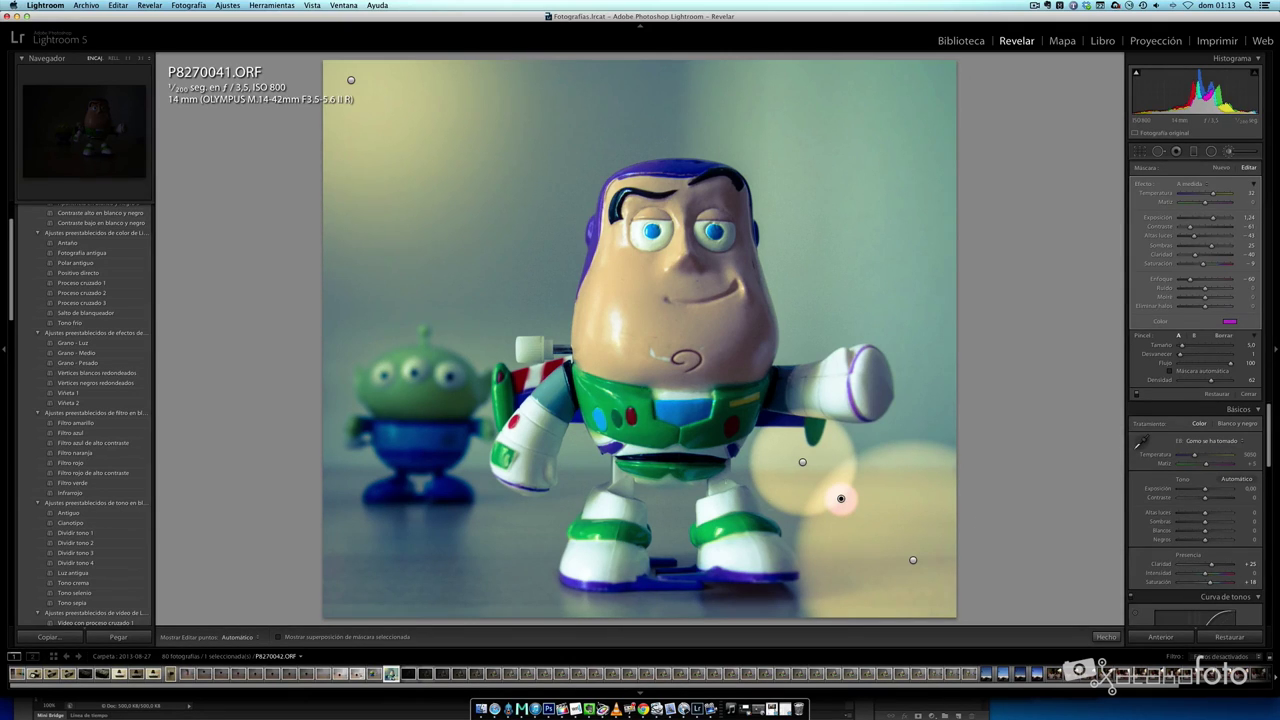
Hide the edit pins with H and close the Adjustment Brush with K
key(h)
key(k)
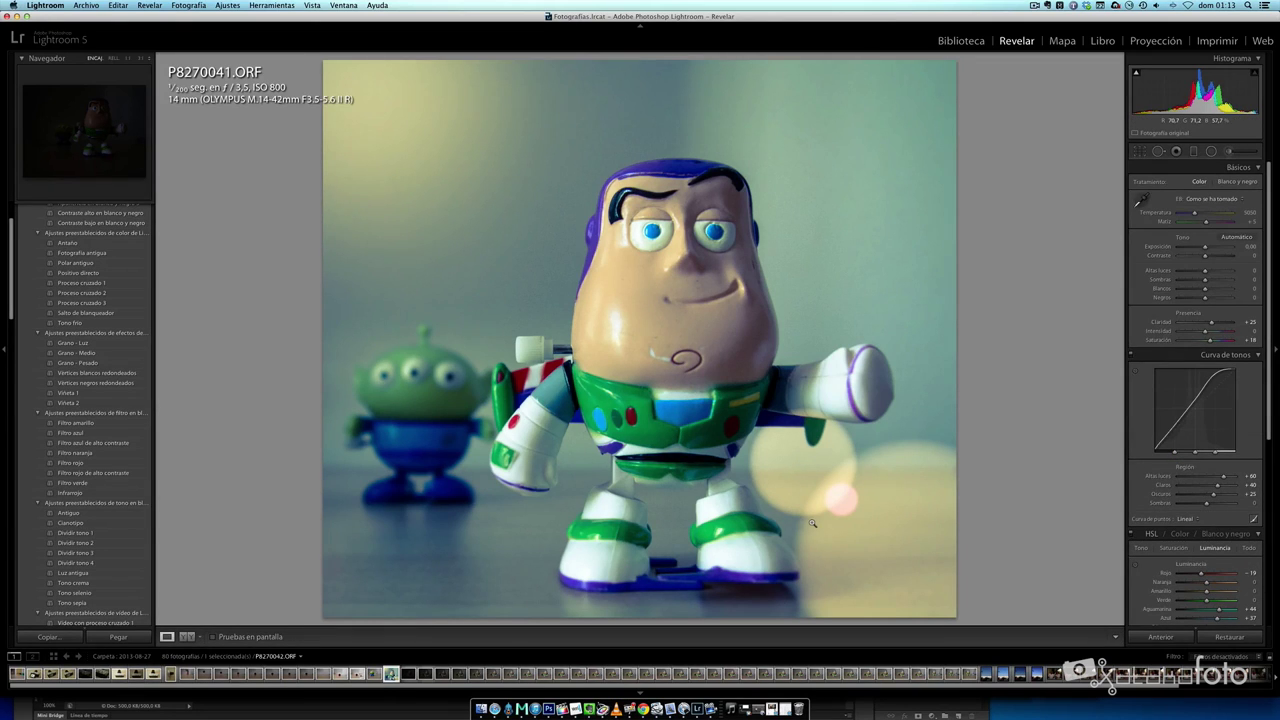